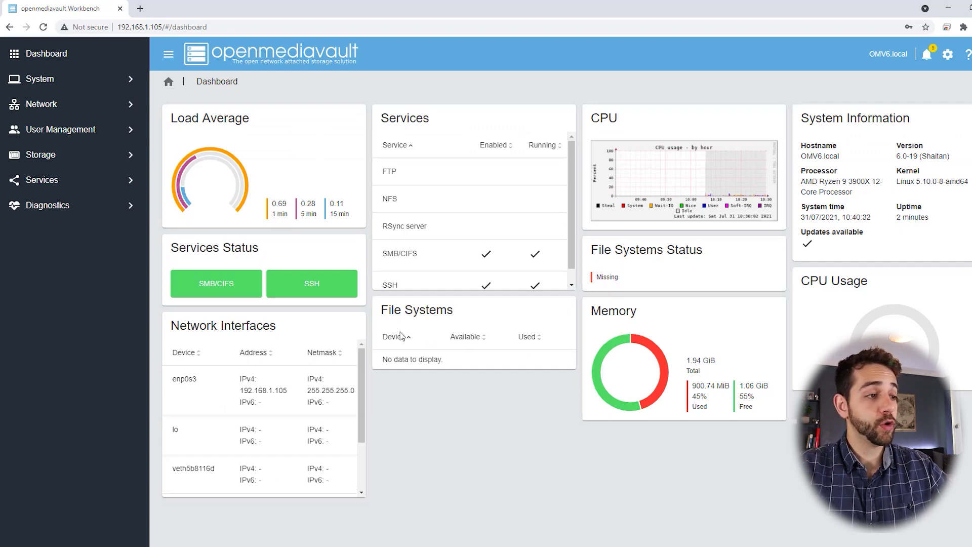
- Review the existing RAID arrays, physical disks, file systems and shared folders in the storage section
{"action": "left_click", "coordinate": [76, 156]}
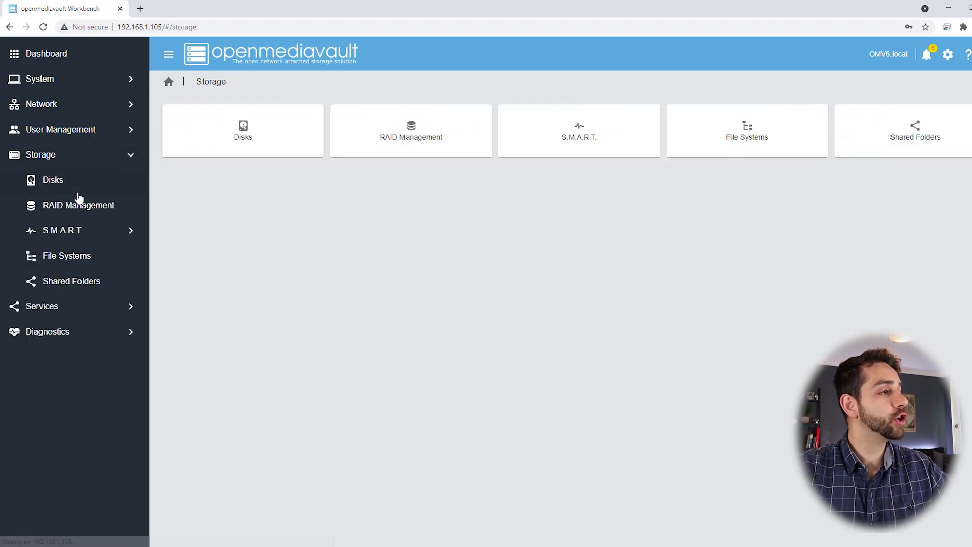
{"action": "left_click", "coordinate": [80, 205]}
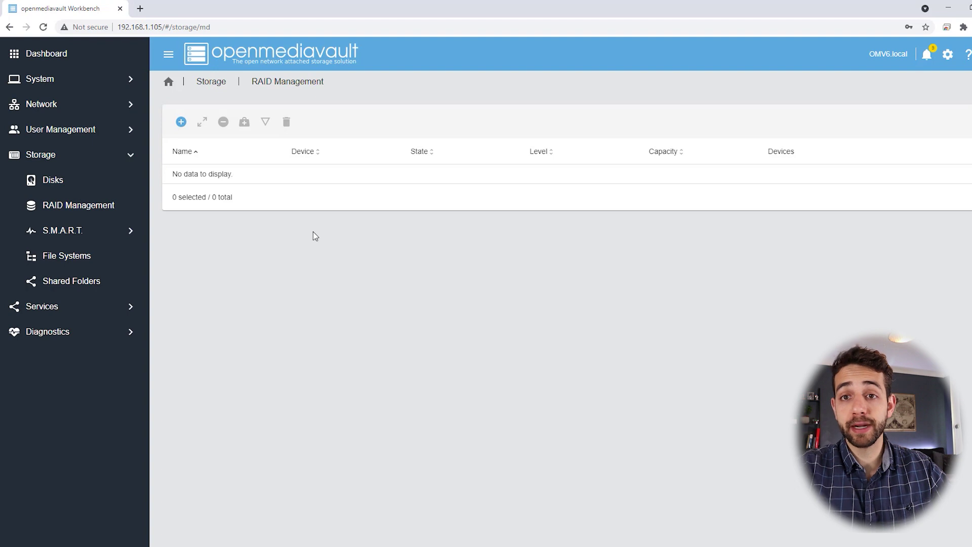
{"action": "left_click", "coordinate": [64, 186]}
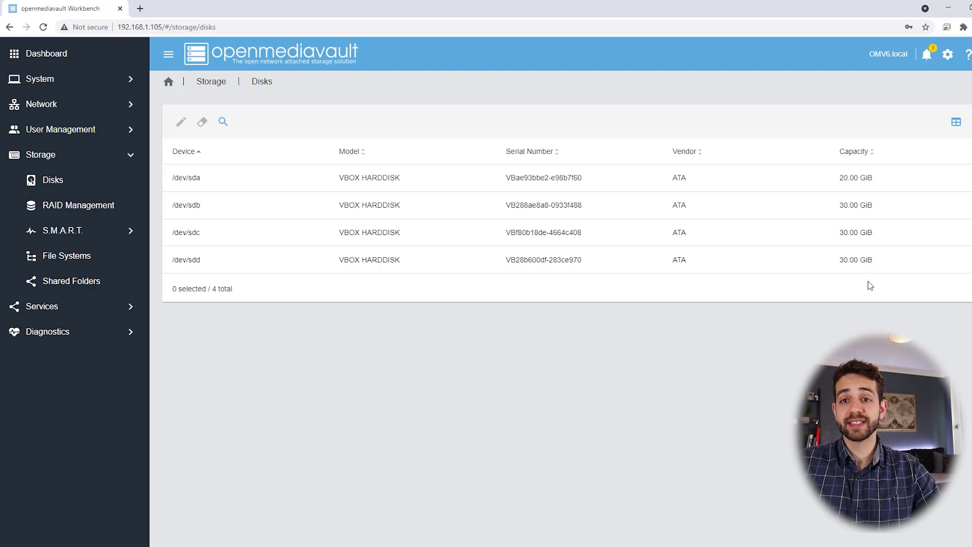
{"action": "left_click", "coordinate": [742, 261]}
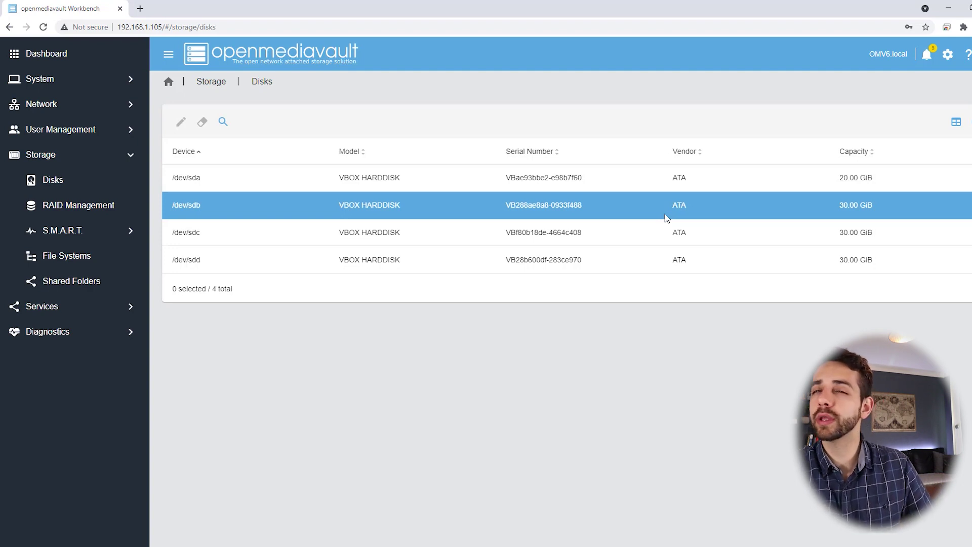
{"action": "left_click", "coordinate": [59, 264]}
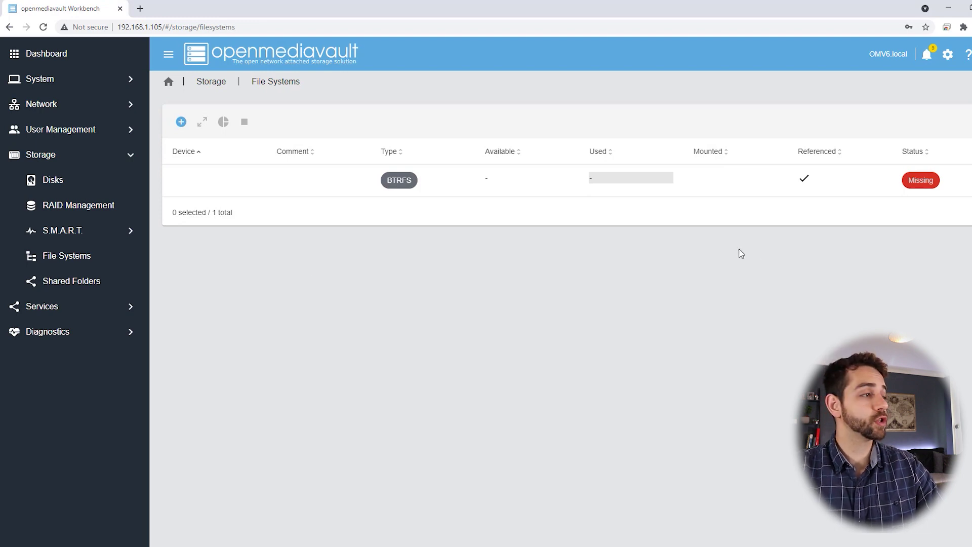
{"action": "left_click", "coordinate": [63, 282]}
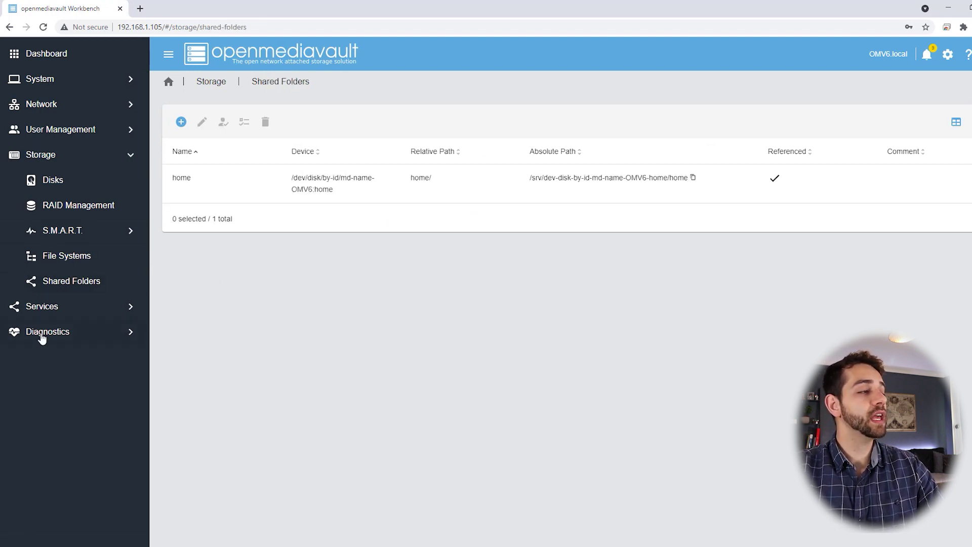
{"action": "left_click", "coordinate": [38, 306]}
{"action": "left_click_drag", "start_coordinate": [42, 281], "coordinate": [74, 282]}
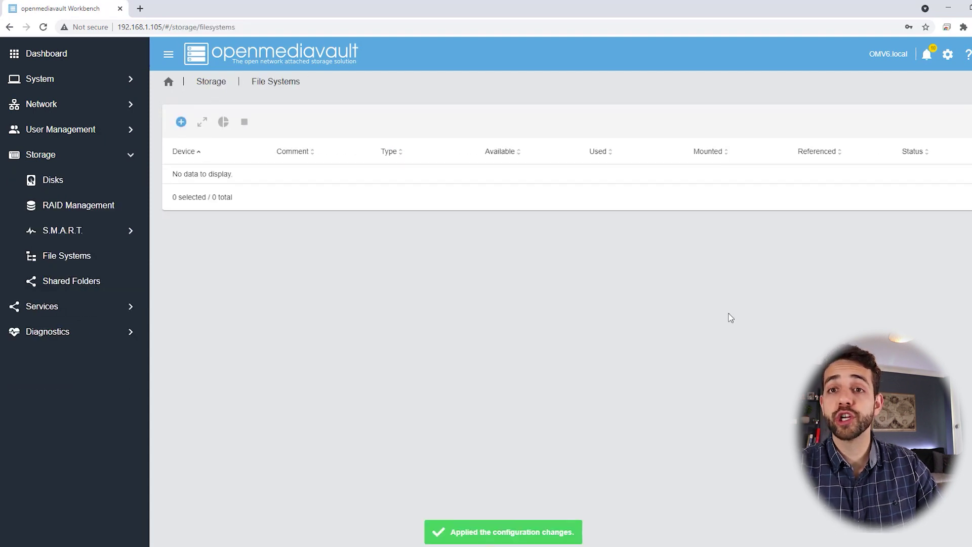
- Create a BTRFS file system on the 30 GiB disk /dev/sdb
{"action": "left_click", "coordinate": [188, 127]}
{"action": "left_click", "coordinate": [205, 152]}
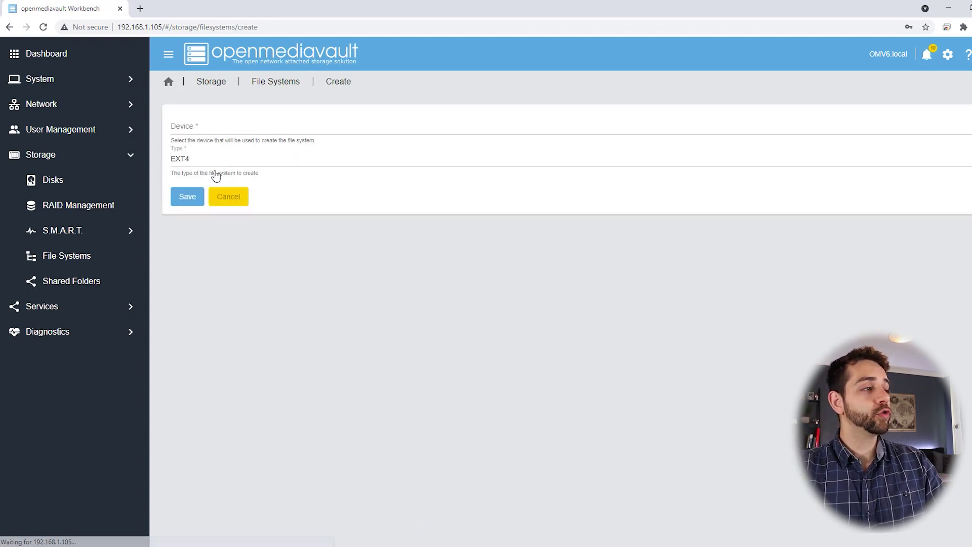
{"action": "left_click", "coordinate": [210, 126]}
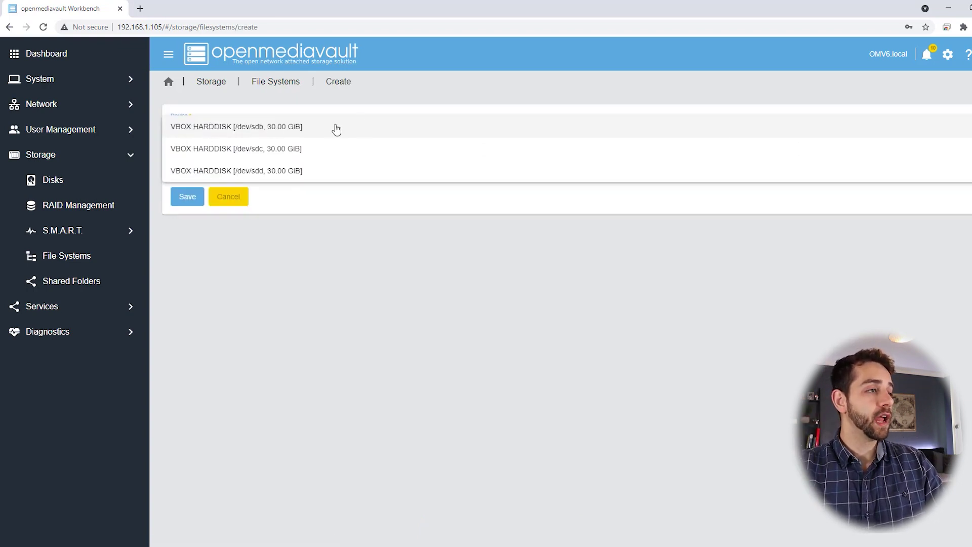
{"action": "left_click", "coordinate": [290, 129]}
{"action": "left_click", "coordinate": [257, 165]}
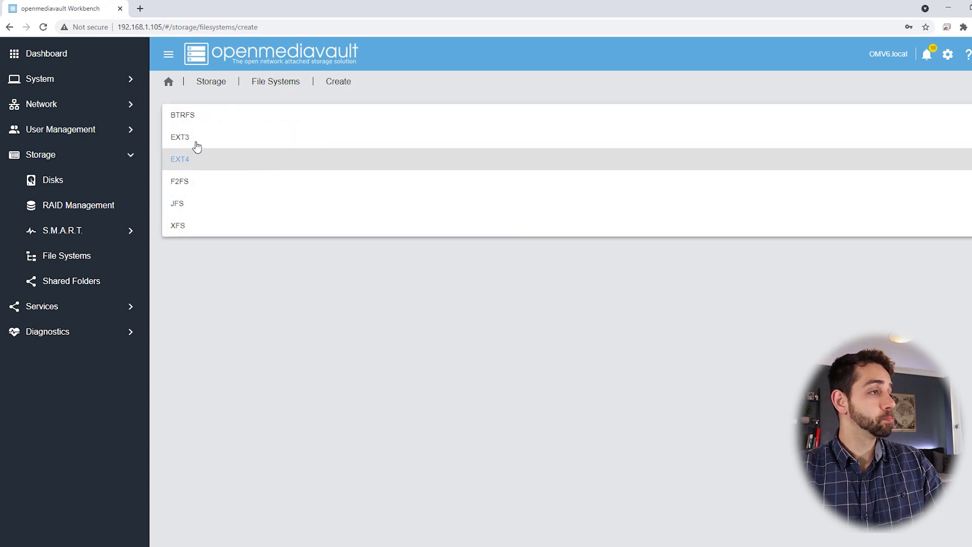
{"action": "left_click", "coordinate": [202, 116]}
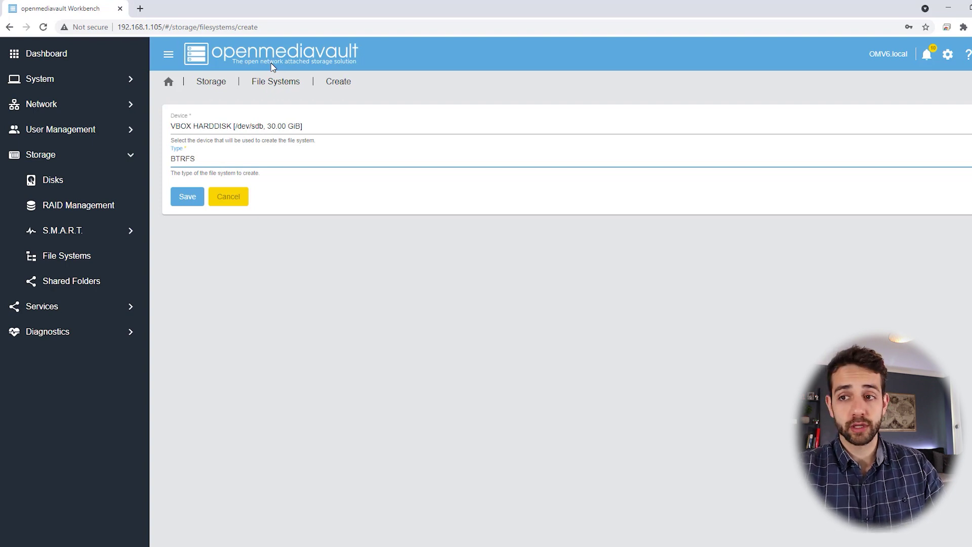
{"action": "left_click", "coordinate": [187, 197]}
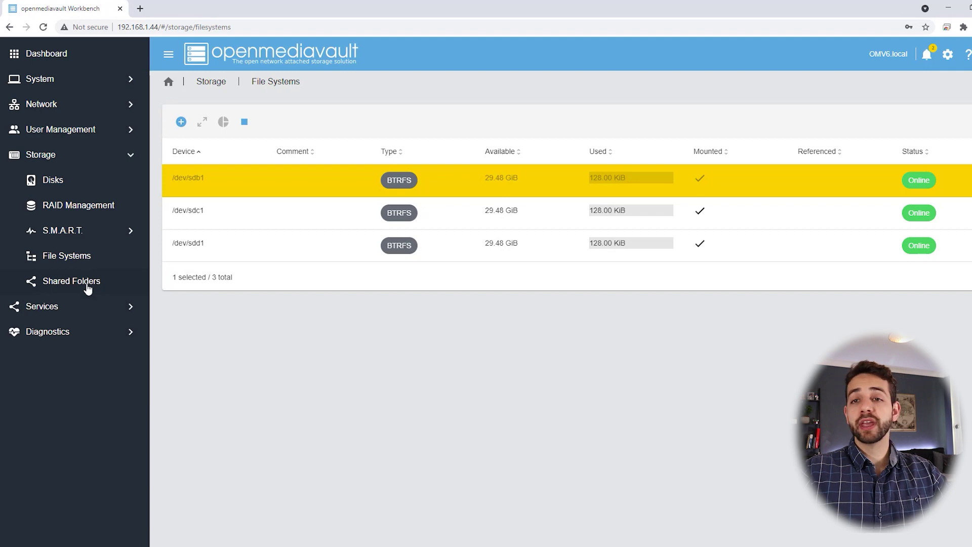
- Create a shared folder named data1 on the /dev/sdb1 file system with the default relative path and permissions
{"action": "left_click", "coordinate": [67, 287]}
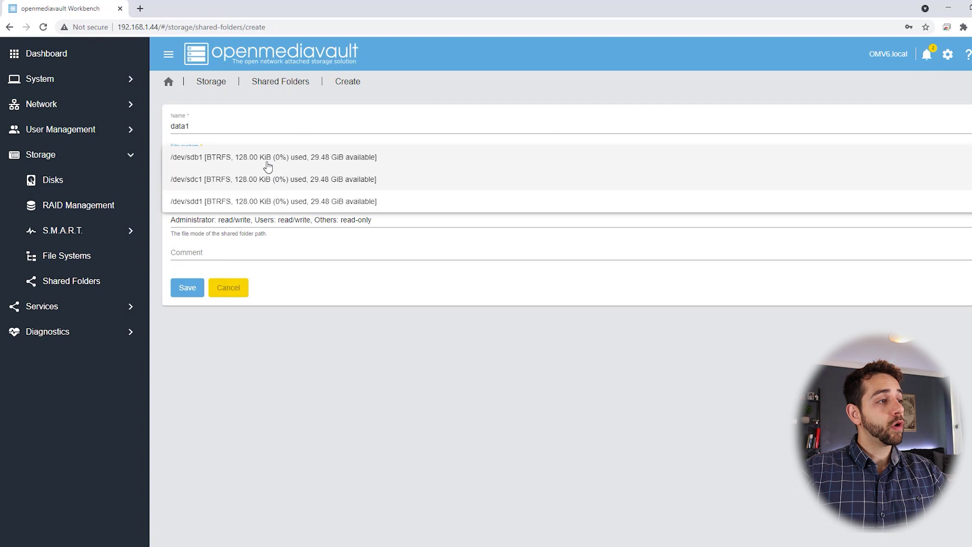
{"action": "left_click", "coordinate": [266, 161]}
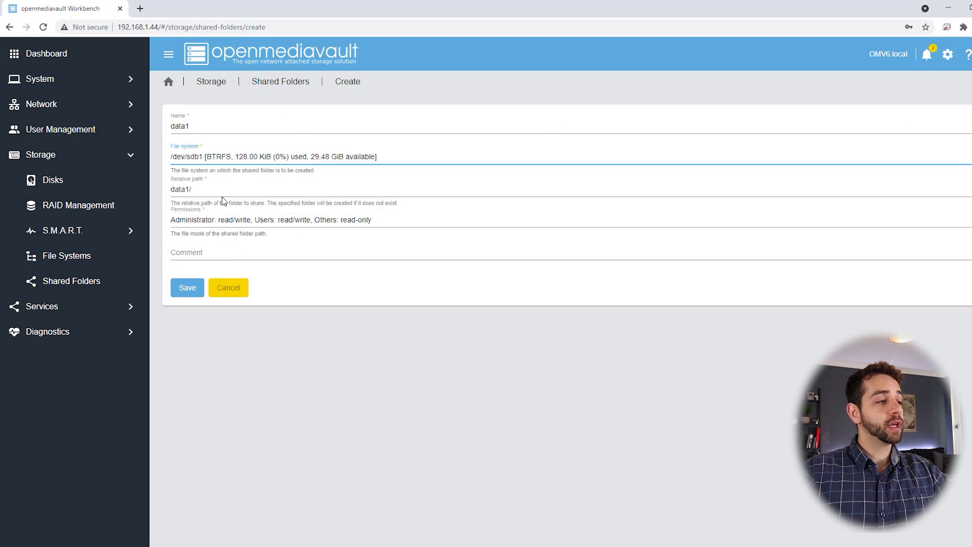
{"action": "left_click", "coordinate": [190, 293]}
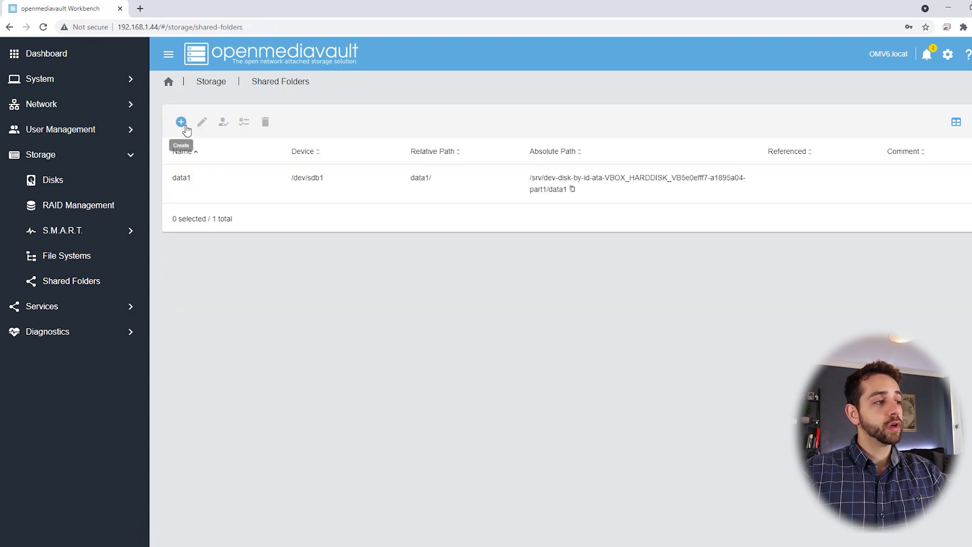
- Create a shared folder named data2 on the /dev/sdc1 file system with the default relative path and permissions
{"action": "left_click", "coordinate": [182, 156]}
{"action": "left_click", "coordinate": [217, 157]}
{"action": "type", "text": "data2"}
{"action": "left_click", "coordinate": [256, 191]}
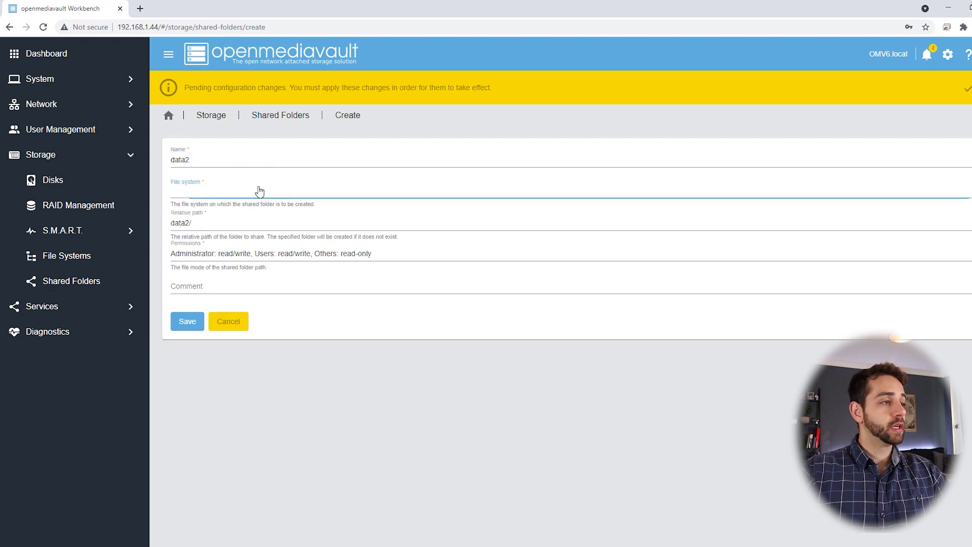
{"action": "left_click", "coordinate": [228, 214]}
{"action": "left_click", "coordinate": [183, 325]}
- Create a shared folder named data3 on the /dev/sdd1 file system with the default relative path and permissions
{"action": "left_click", "coordinate": [181, 156]}
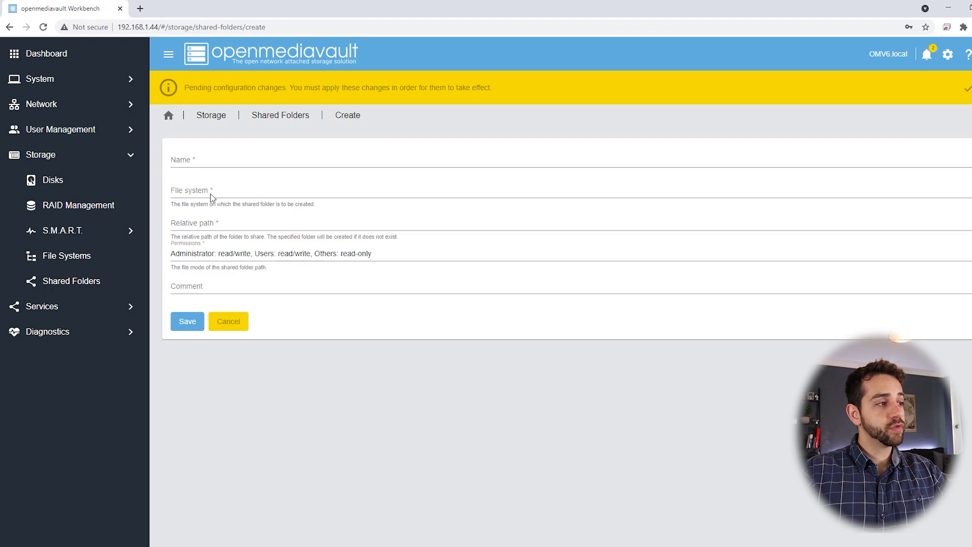
{"action": "left_click", "coordinate": [226, 158]}
{"action": "type", "text": "data3"}
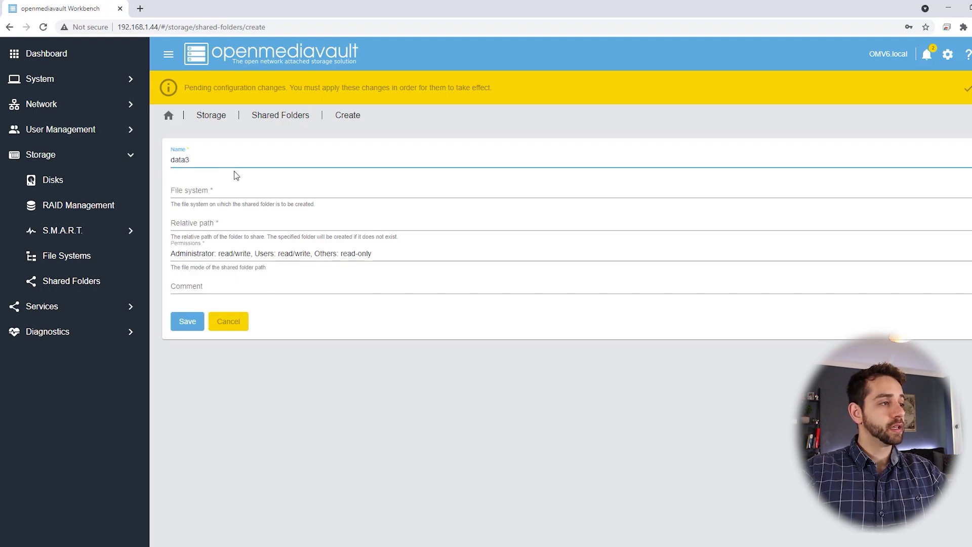
{"action": "left_click", "coordinate": [234, 190]}
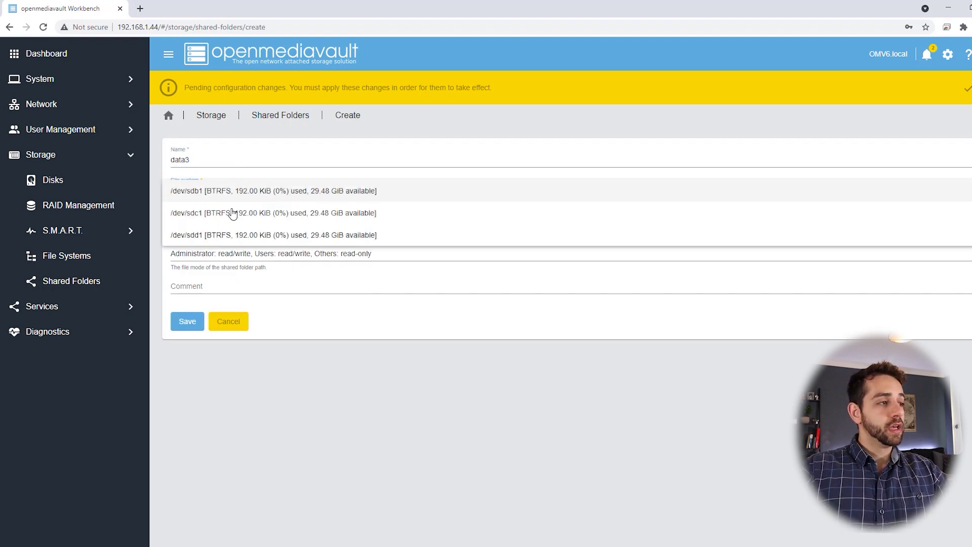
{"action": "left_click", "coordinate": [226, 237]}
{"action": "left_click", "coordinate": [190, 326]}
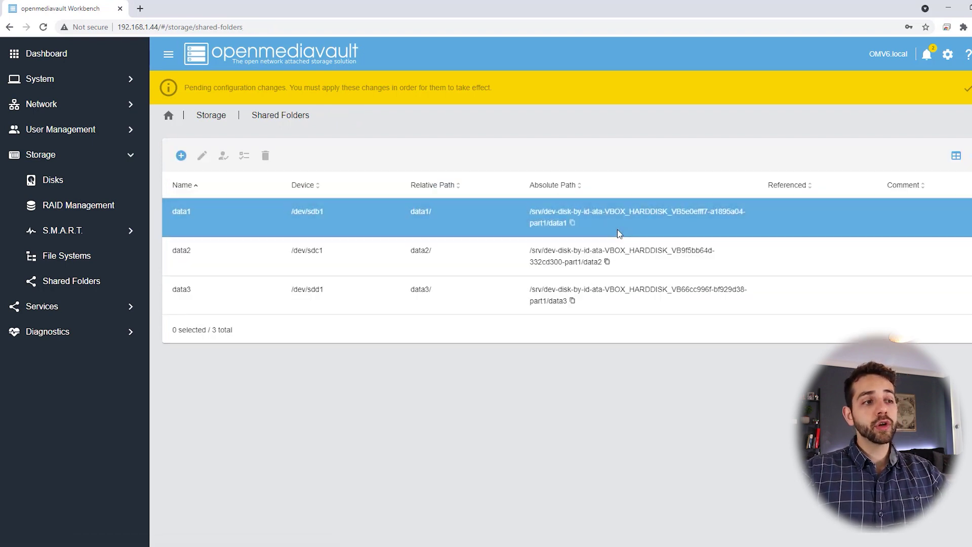
- Apply the pending configuration changes for the new data1, data2 and data3 shared folders
{"action": "left_click", "coordinate": [655, 311]}
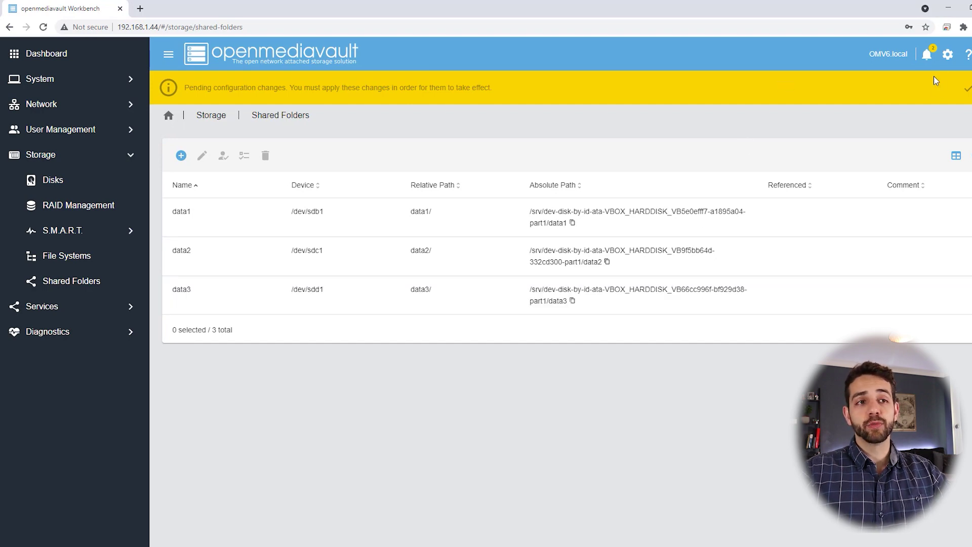
{"action": "left_click", "coordinate": [967, 89]}
{"action": "left_click", "coordinate": [724, 324]}
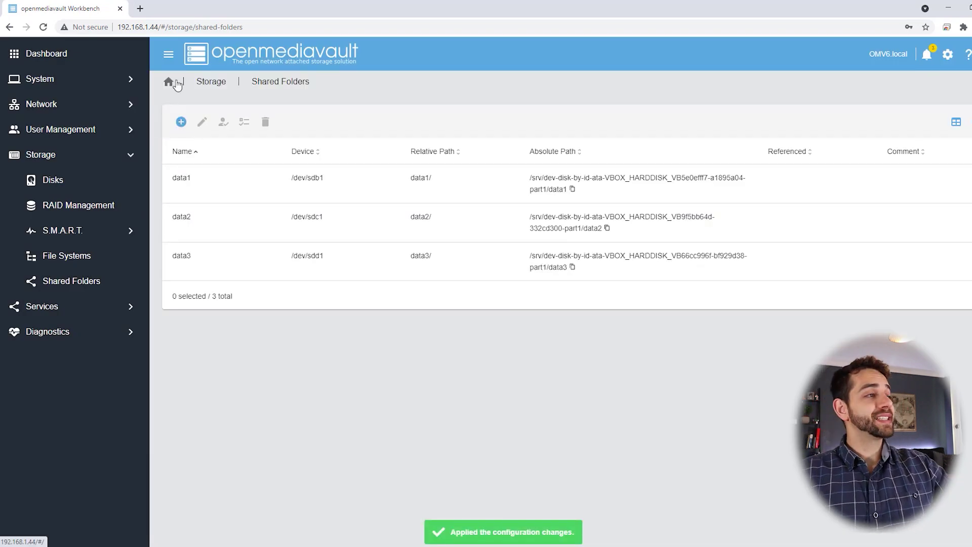
- Create a shared folder named merge on the /dev/sdb1 file system with the default relative path and permissions
{"action": "left_click", "coordinate": [181, 122]}
{"action": "left_click", "coordinate": [206, 126]}
{"action": "type", "text": "merge"}
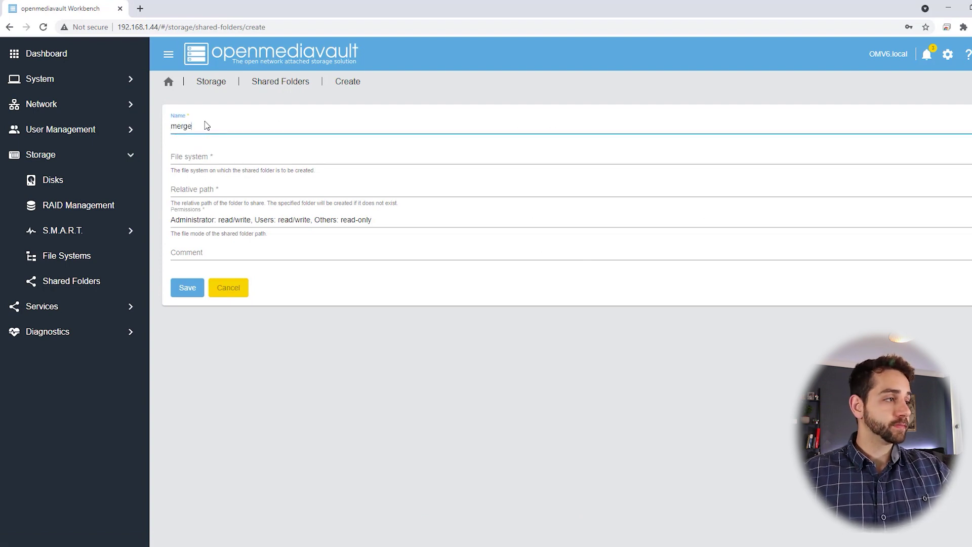
{"action": "left_click", "coordinate": [284, 156]}
{"action": "left_click", "coordinate": [286, 154]}
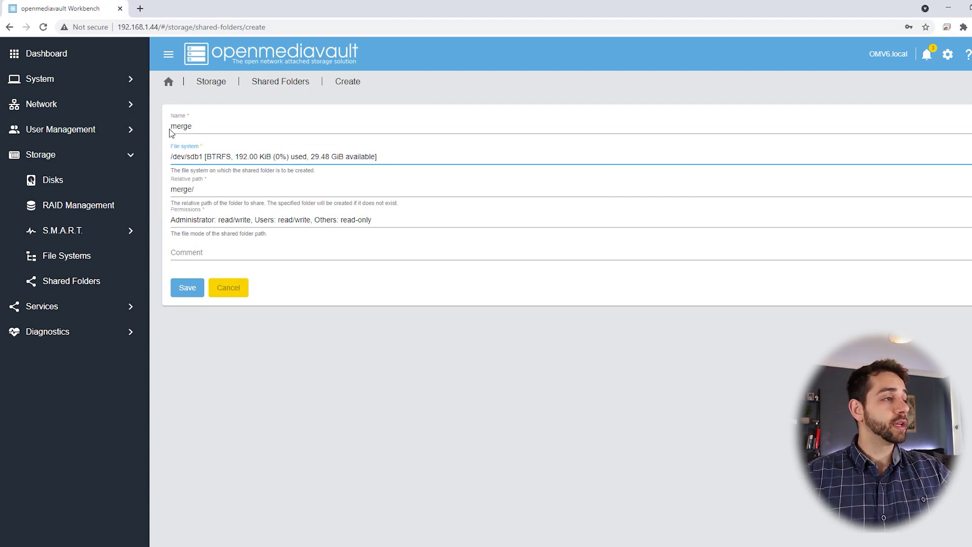
{"action": "left_click", "coordinate": [181, 293]}
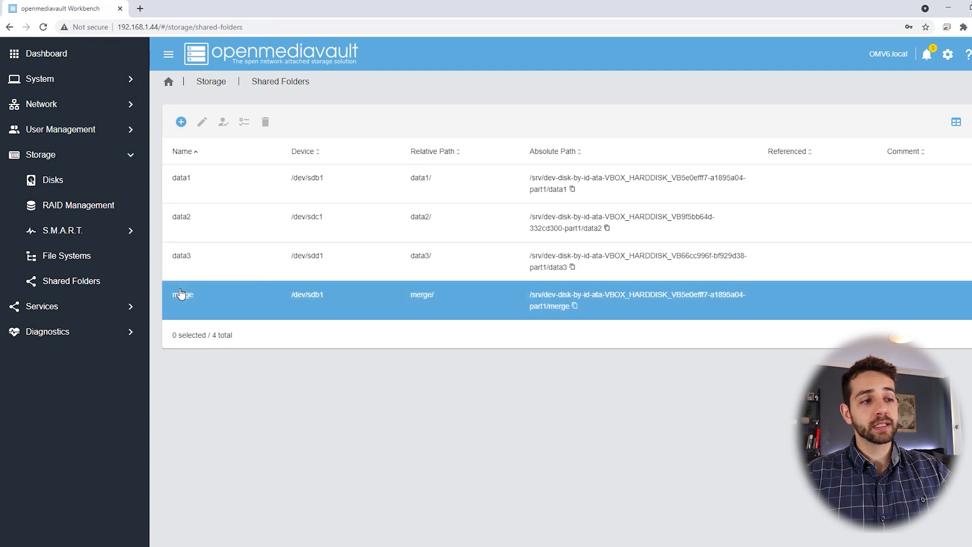
{"action": "left_click", "coordinate": [355, 217]}
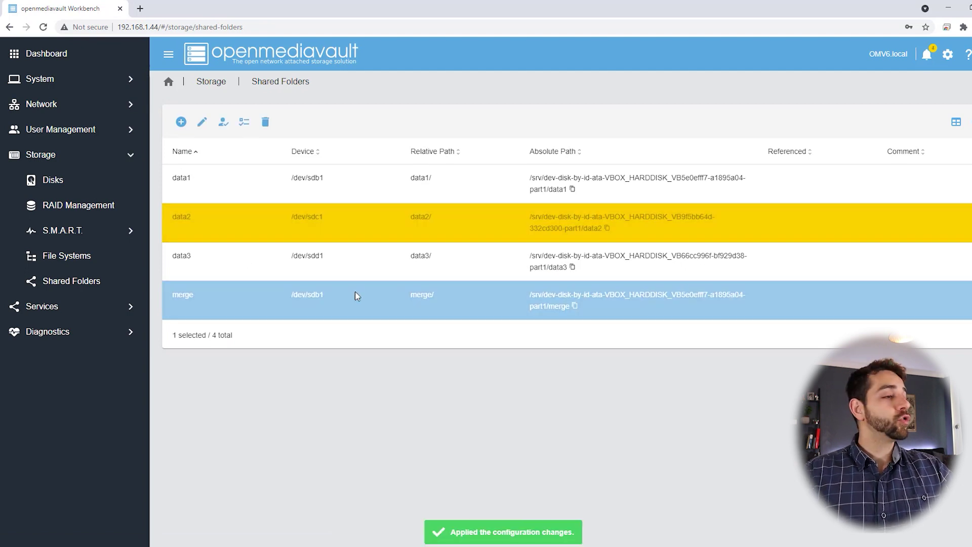
{"action": "left_click", "coordinate": [235, 184]}
{"action": "left_click", "coordinate": [223, 219]}
{"action": "left_click", "coordinate": [236, 264]}
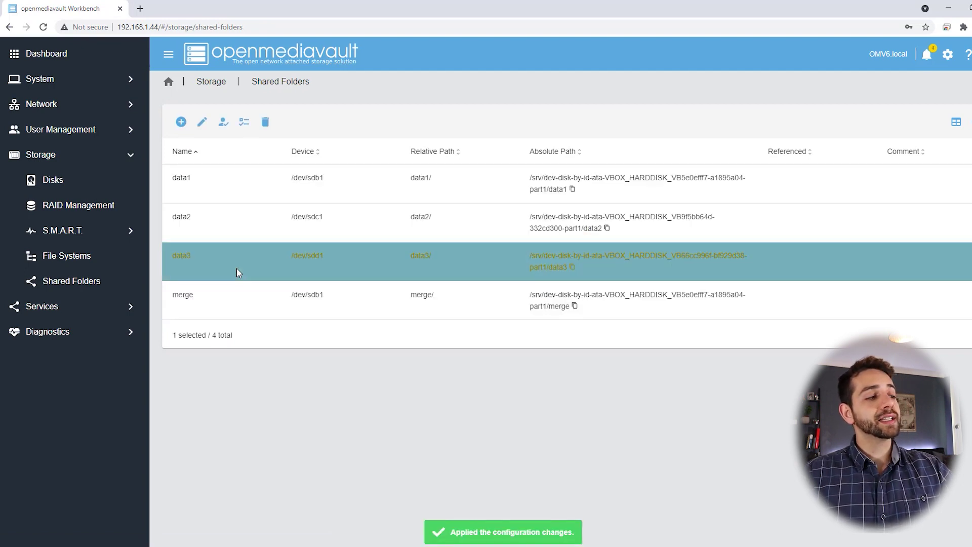
{"action": "left_click", "coordinate": [241, 301]}
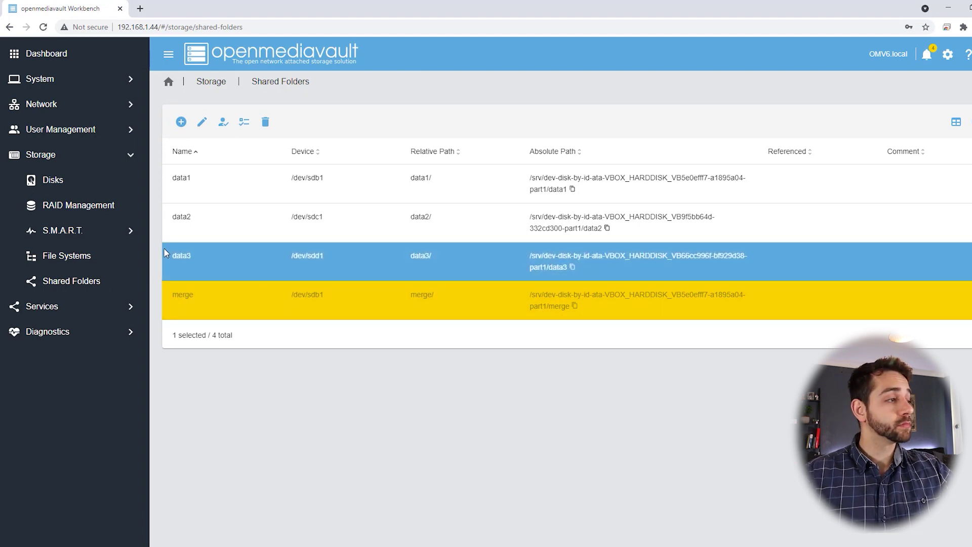
- Check in the SMB/CIFS service settings whether the service is enabled
{"action": "left_click", "coordinate": [32, 308]}
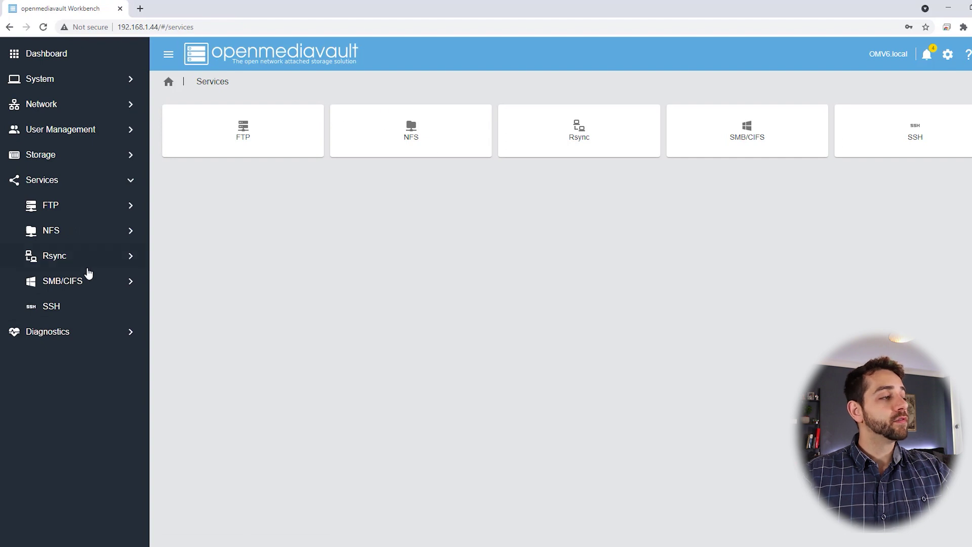
{"action": "left_click", "coordinate": [65, 284]}
{"action": "left_click", "coordinate": [299, 151]}
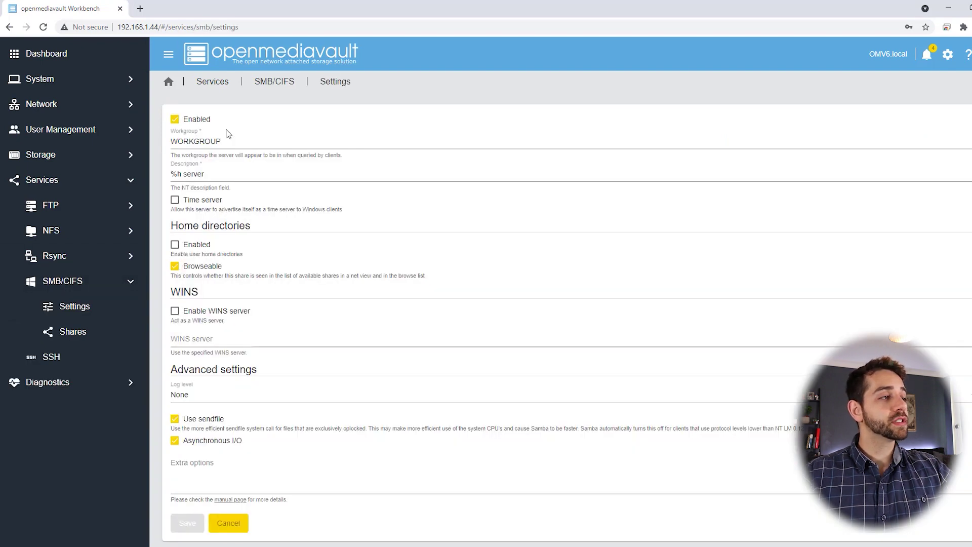
- Create an SMB/CIFS share for the data1 shared folder with the default options
{"action": "left_click", "coordinate": [70, 332]}
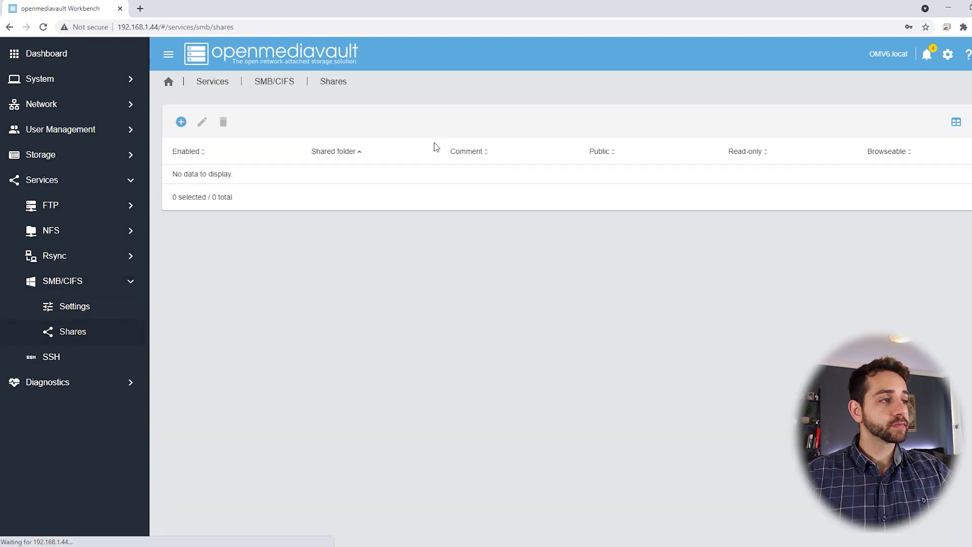
{"action": "left_click", "coordinate": [181, 124]}
{"action": "left_click", "coordinate": [213, 143]}
{"action": "left_click", "coordinate": [215, 142]}
{"action": "scroll", "coordinate": [234, 303], "scroll_direction": "down", "scroll_amount": 3}
{"action": "left_click", "coordinate": [187, 516]}
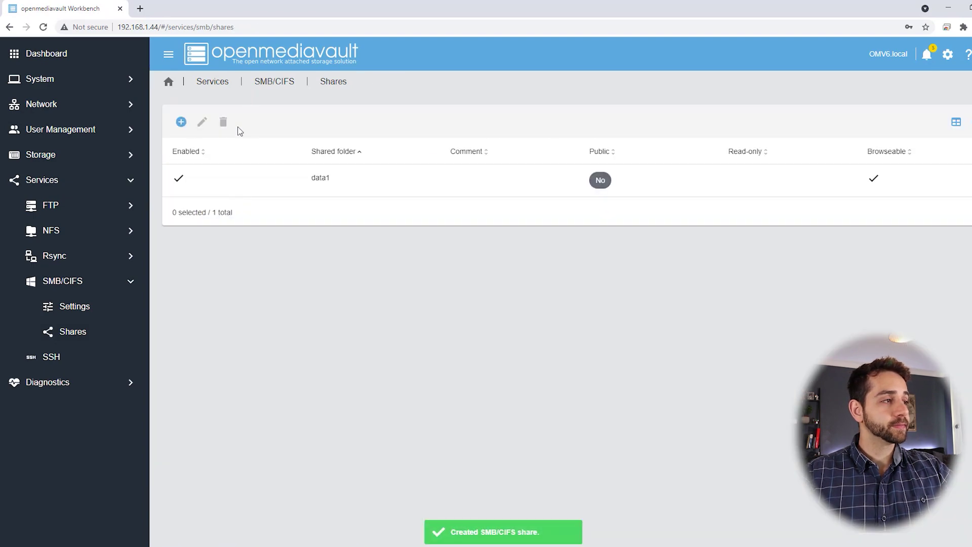
- Create an SMB/CIFS share for the data2 shared folder with the default options
{"action": "left_click", "coordinate": [180, 122]}
{"action": "left_click", "coordinate": [197, 169]}
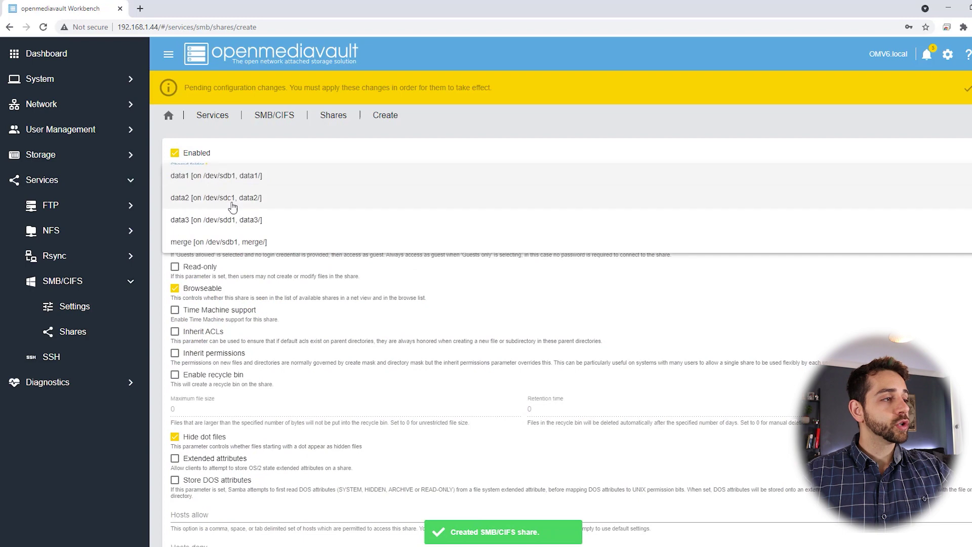
{"action": "left_click", "coordinate": [234, 196]}
{"action": "scroll", "coordinate": [213, 354], "scroll_direction": "down", "scroll_amount": 3}
{"action": "left_click", "coordinate": [187, 521]}
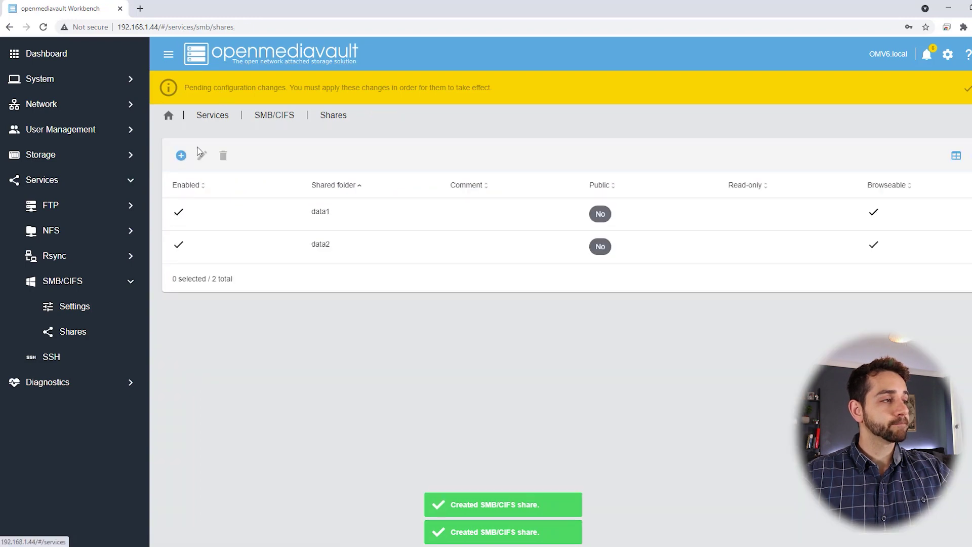
- Create an SMB/CIFS share for the data3 shared folder with the default options
{"action": "left_click", "coordinate": [180, 154]}
{"action": "left_click", "coordinate": [229, 188]}
{"action": "left_click", "coordinate": [218, 219]}
{"action": "scroll", "coordinate": [218, 219], "scroll_direction": "down", "scroll_amount": 5}
{"action": "left_click", "coordinate": [189, 517]}
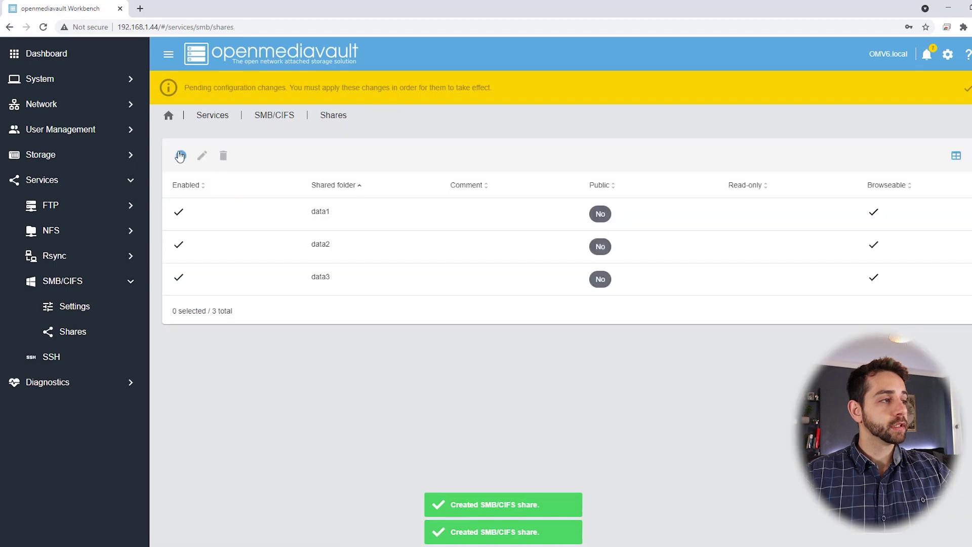
- Create an SMB/CIFS share for the merge shared folder with the default options and apply the pending configuration changes
{"action": "left_click", "coordinate": [181, 156]}
{"action": "left_click", "coordinate": [248, 179]}
{"action": "left_click", "coordinate": [236, 211]}
{"action": "scroll", "coordinate": [199, 457], "scroll_direction": "down", "scroll_amount": 3}
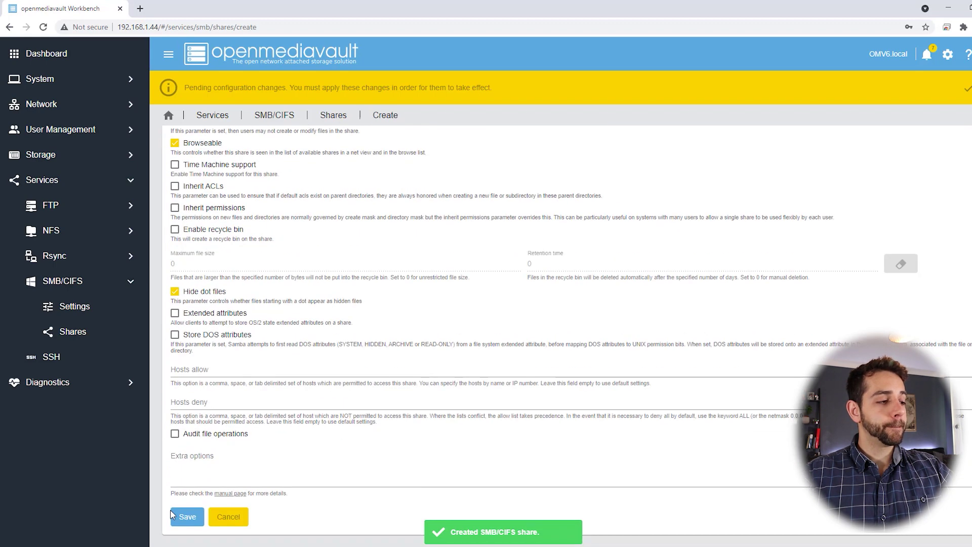
{"action": "left_click", "coordinate": [184, 515]}
{"action": "left_click", "coordinate": [967, 90]}
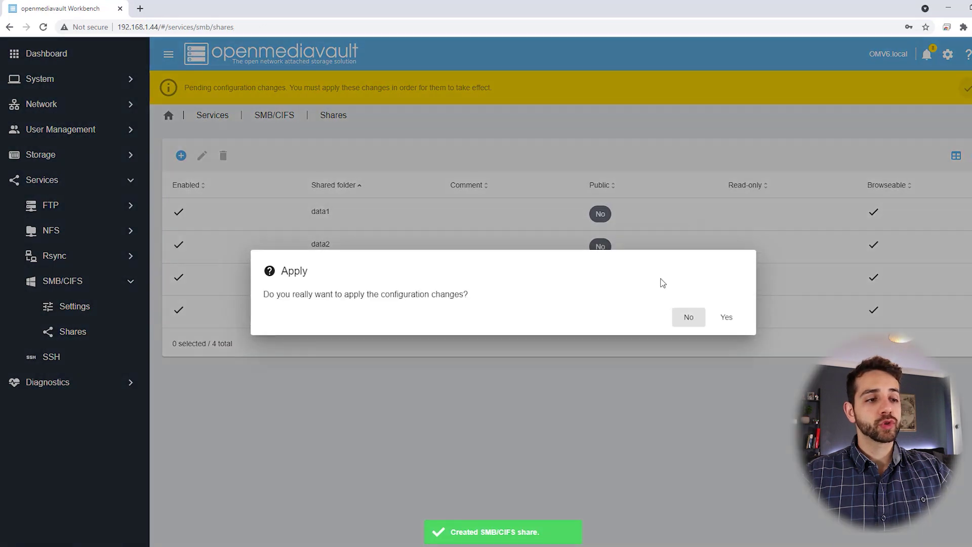
{"action": "left_click", "coordinate": [727, 316]}
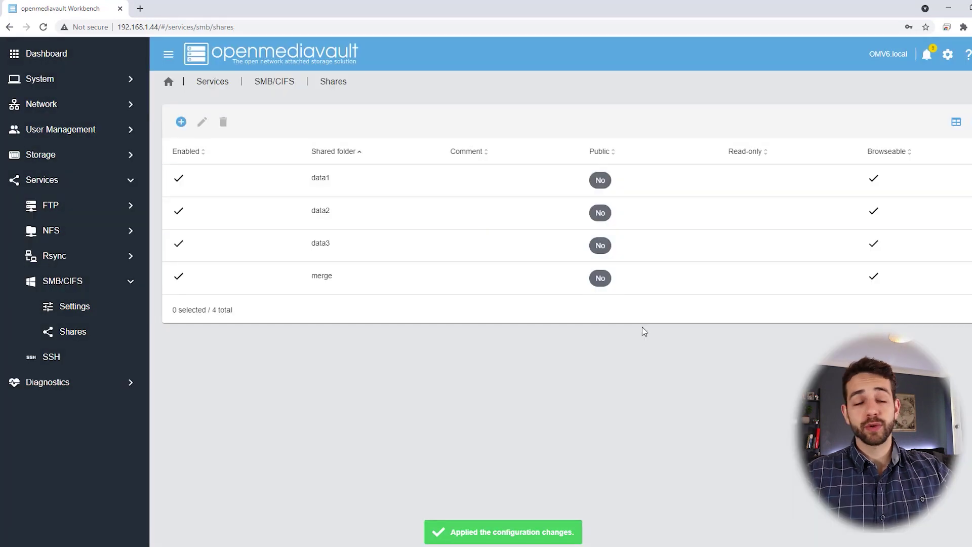
- Grant the existing user Read/Write privileges on the data1, data2, data3 and merge shared folders and save them
{"action": "left_click", "coordinate": [107, 133]}
{"action": "left_click", "coordinate": [55, 183]}
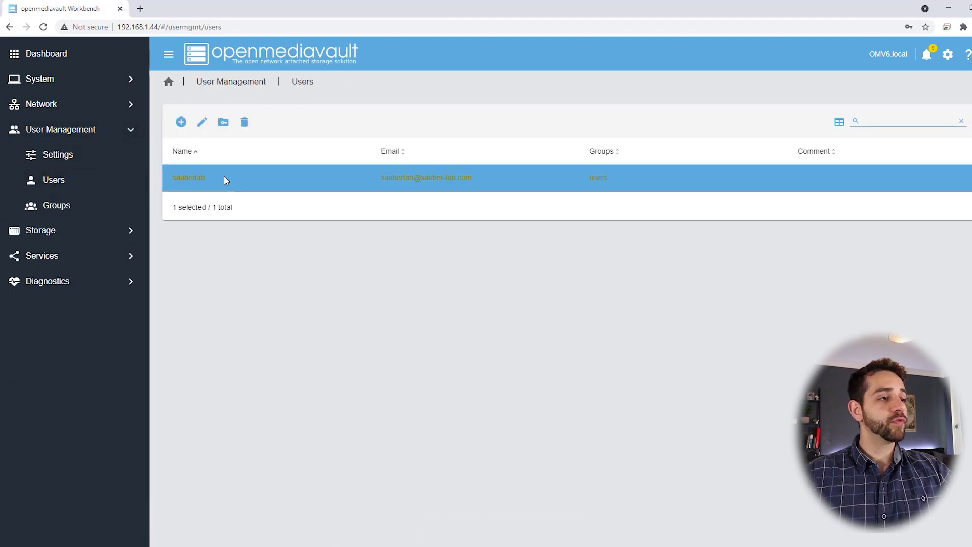
{"action": "left_click", "coordinate": [225, 175]}
{"action": "left_click", "coordinate": [223, 124]}
{"action": "left_click", "coordinate": [640, 216]}
{"action": "left_click", "coordinate": [640, 267]}
{"action": "left_click", "coordinate": [648, 300]}
{"action": "left_click", "coordinate": [651, 343]}
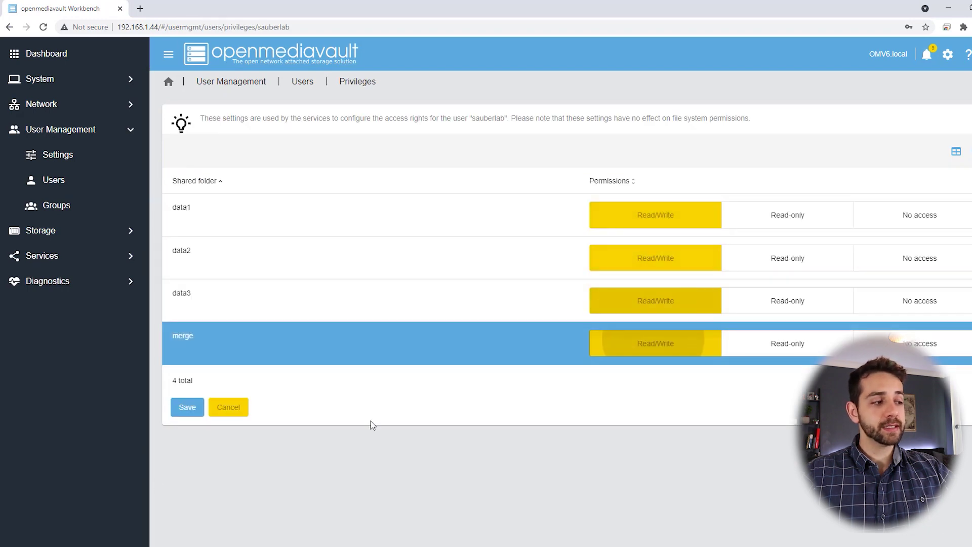
{"action": "left_click", "coordinate": [188, 409]}
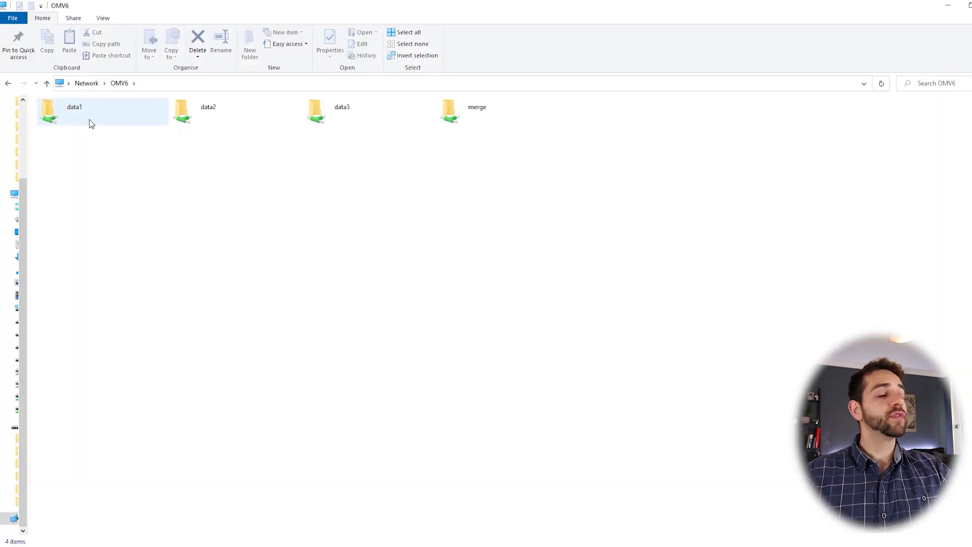
- Switch to File Explorer and check the data1, data2, data3 and merge shares on the OMV6 network host
{"action": "left_click", "coordinate": [83, 106]}
{"action": "left_click", "coordinate": [225, 105]}
{"action": "left_click", "coordinate": [311, 106]}
{"action": "left_click", "coordinate": [479, 104]}
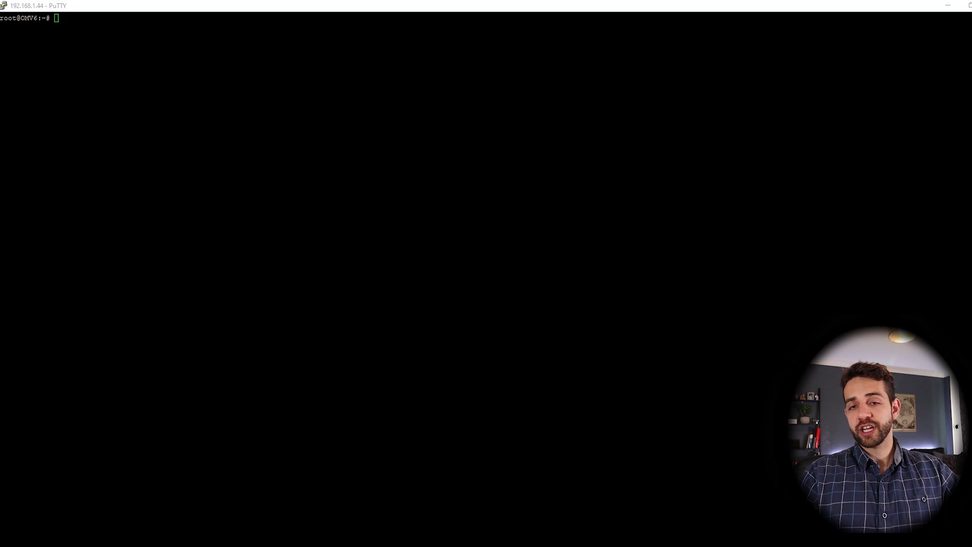
- Switch to the PuTTY session on the server and update its packages with "sudo apt update; sudo apt upgrade -y"
{"action": "type", "text": "sudo apt update; sudo apt upgrade -y"}
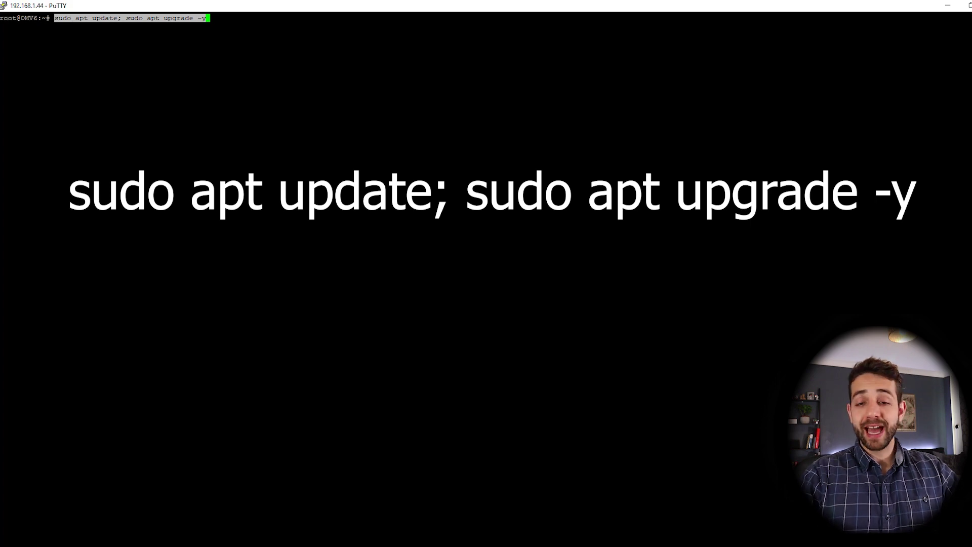
{"action": "key", "text": "Return"}
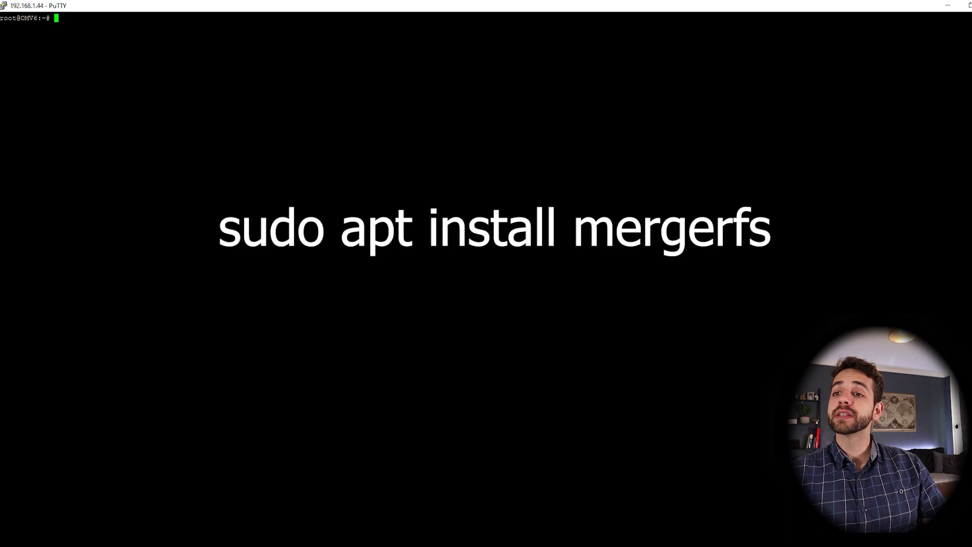
- Install mergerfs with "sudo apt install mergerfs" and check its version with "mergerfs --version"
{"action": "type", "text": "sudo apt install mergerfs"}
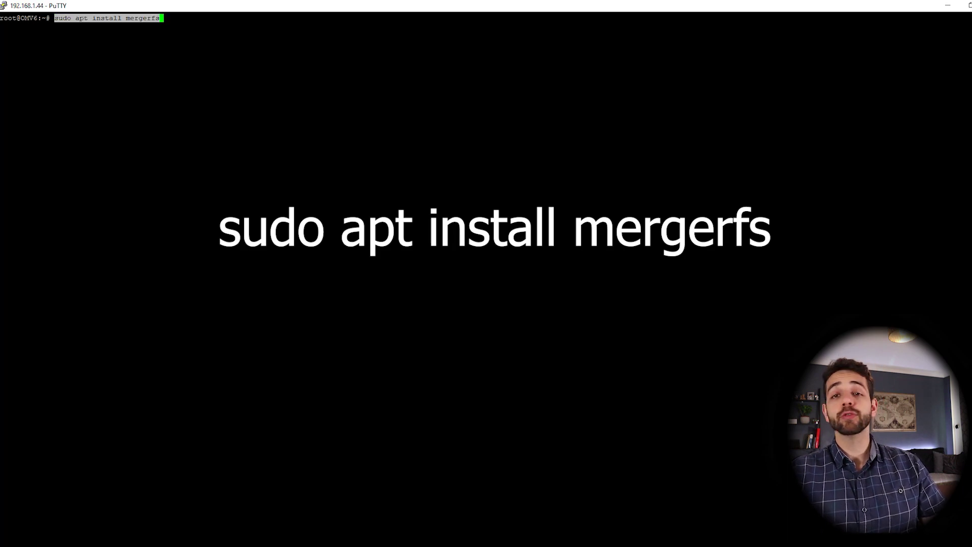
{"action": "key", "text": "Return"}
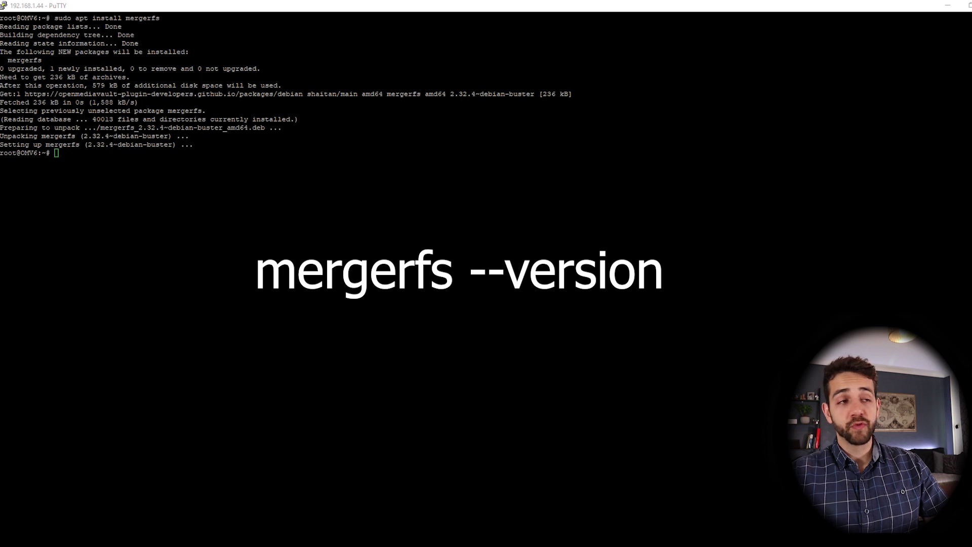
{"action": "type", "text": "mergerfs --version"}
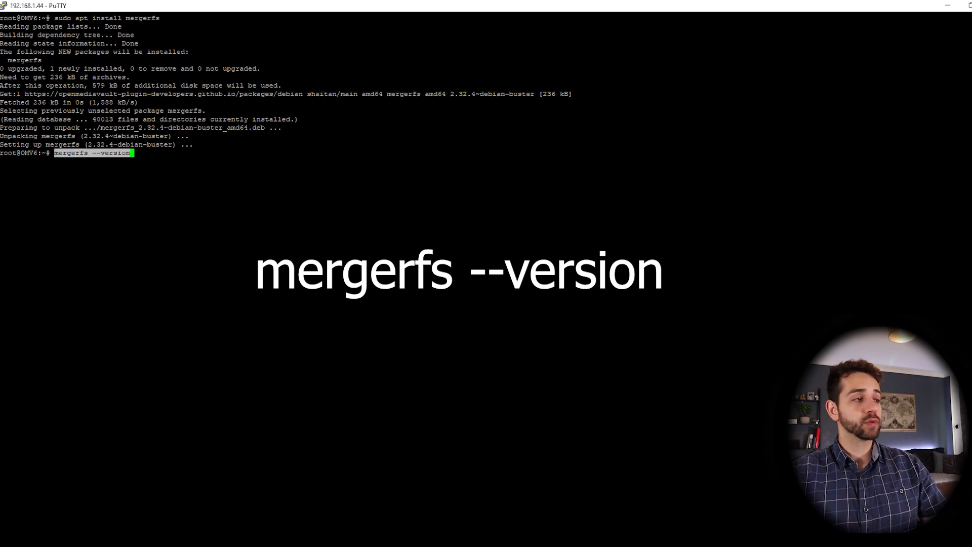
{"action": "key", "text": "Return"}
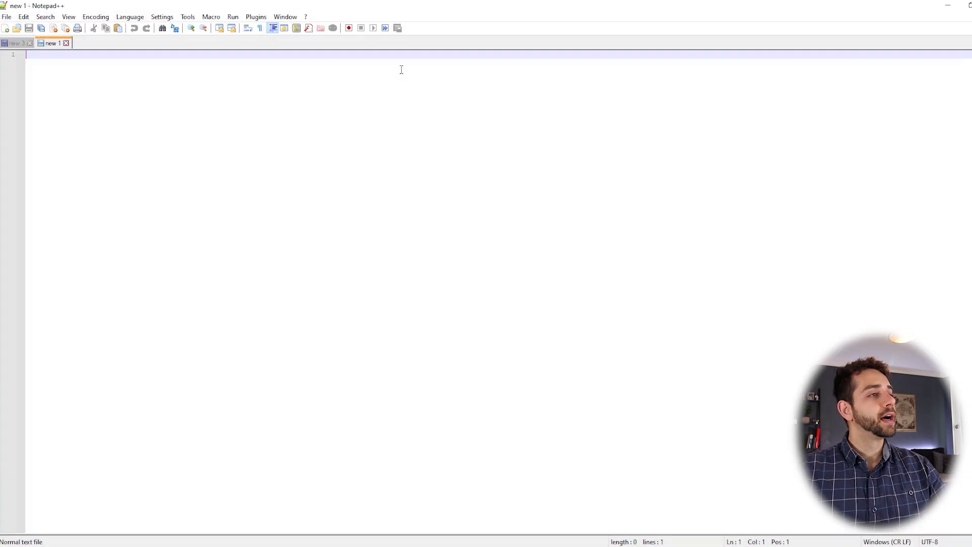
- Switch to Notepad++ and enter "sudo mergerfs -o defaults,allow_other,use_ino,category.create=mfs,moveonenospc=true,minfreespace=1M" in the empty document, highlighting its minfreespace option
{"action": "right_click", "coordinate": [399, 69]}
{"action": "type", "text": "sudo mergerfs -o defaults,allow_other,use_ino,category.create=mfs,moveonenospc=true,minfreespace=1M"}
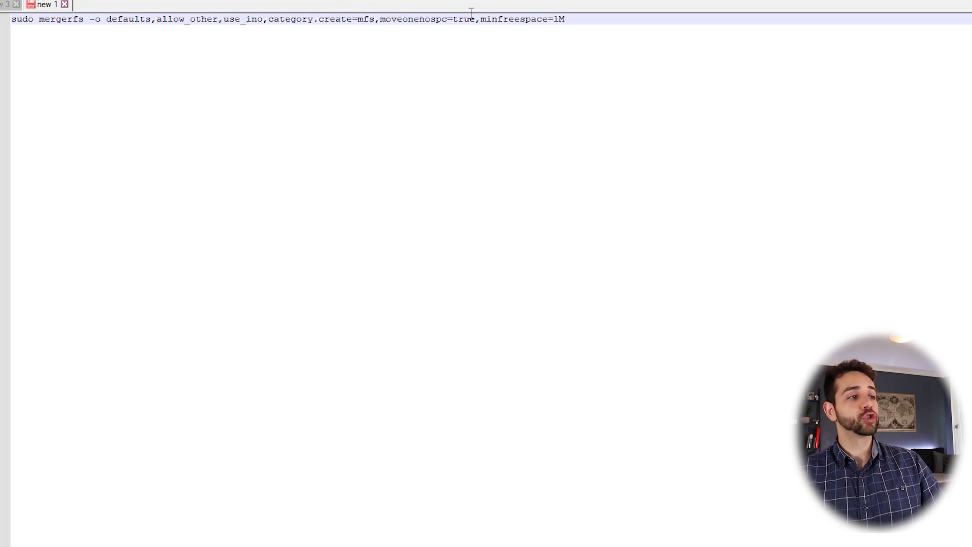
{"action": "left_click_drag", "start_coordinate": [492, 19], "coordinate": [559, 21]}
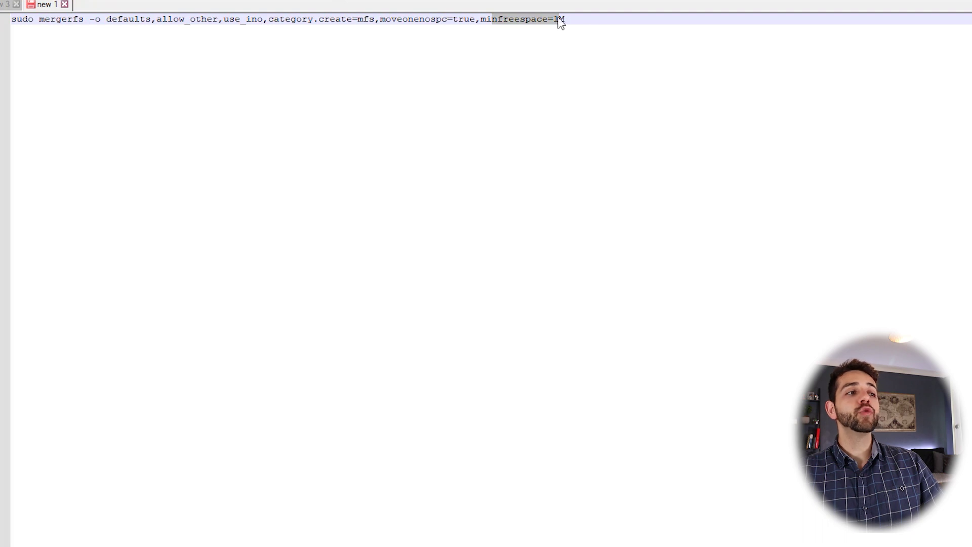